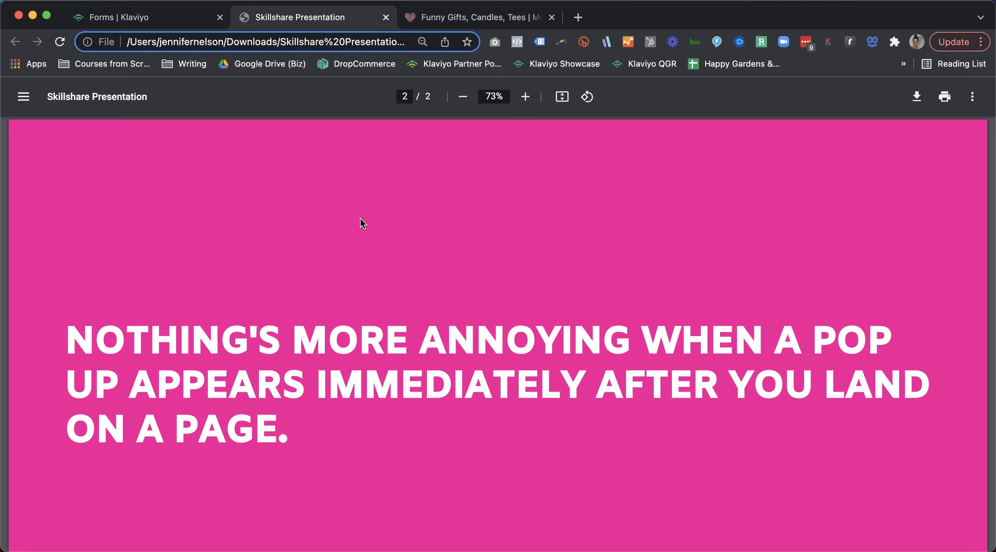
Switch to Klaviyo's signup forms and open the Pop Up Example form's Targeting & Behavior settings for editing
{"action": "left_click", "coordinate": [160, 18]}
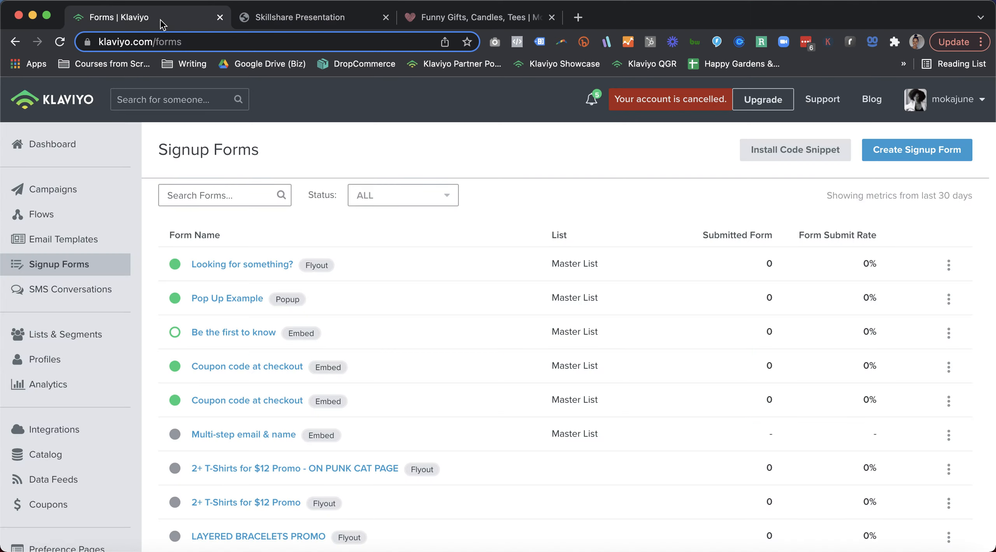
{"action": "left_click", "coordinate": [241, 337]}
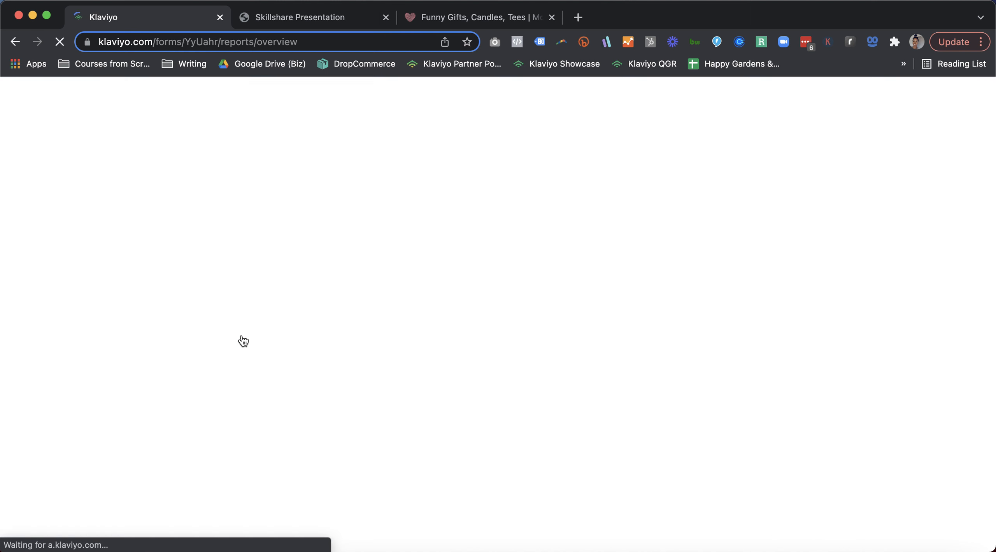
{"action": "left_click", "coordinate": [16, 41]}
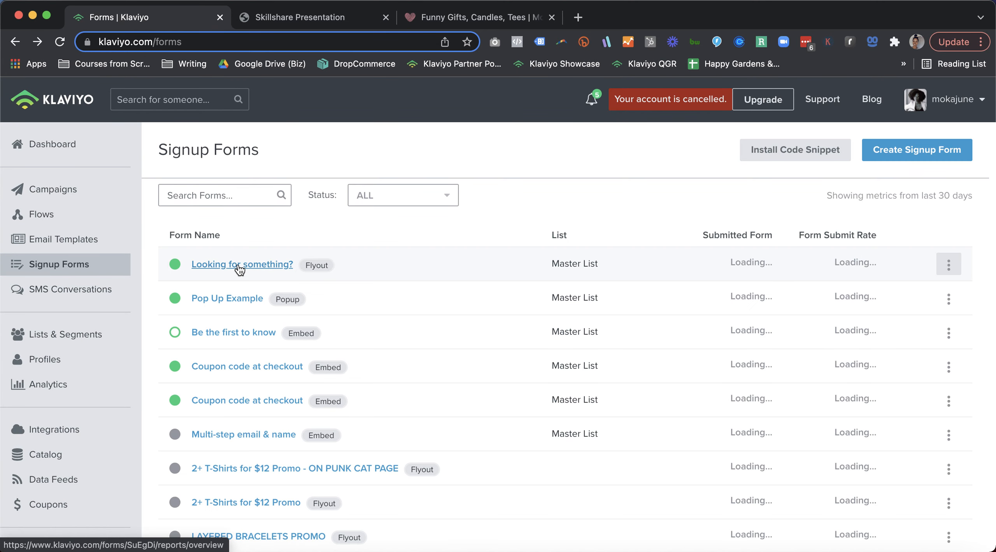
{"action": "left_click", "coordinate": [237, 305]}
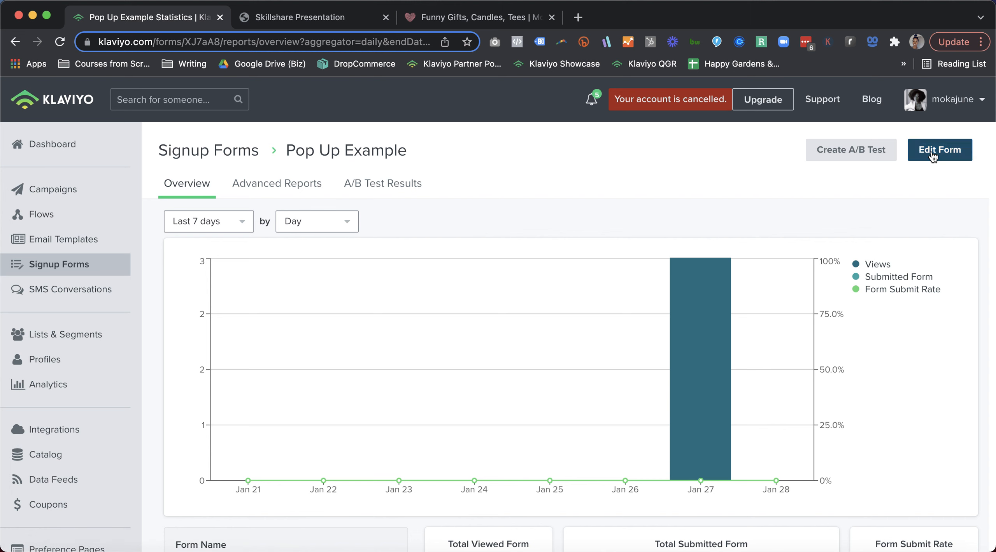
{"action": "left_click", "coordinate": [933, 155]}
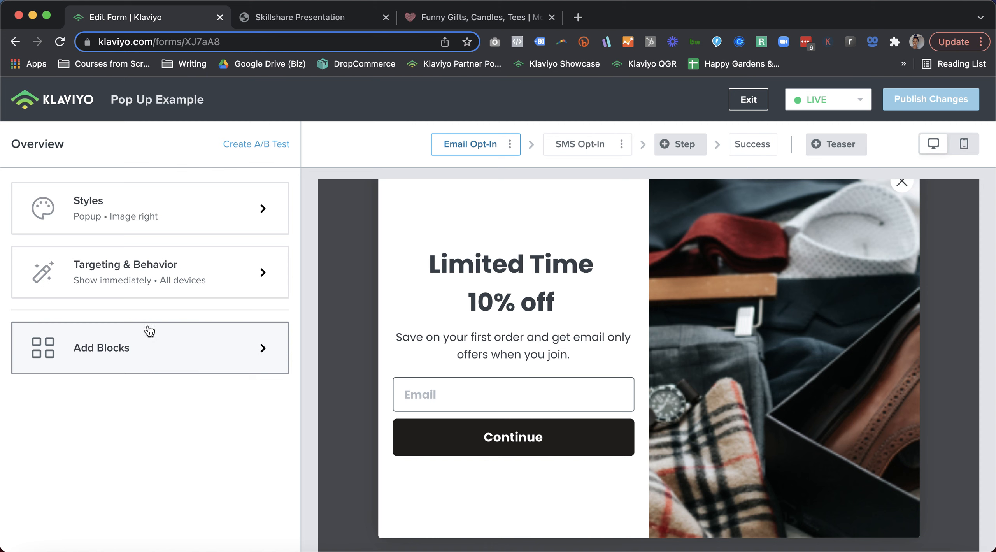
{"action": "left_click", "coordinate": [158, 277]}
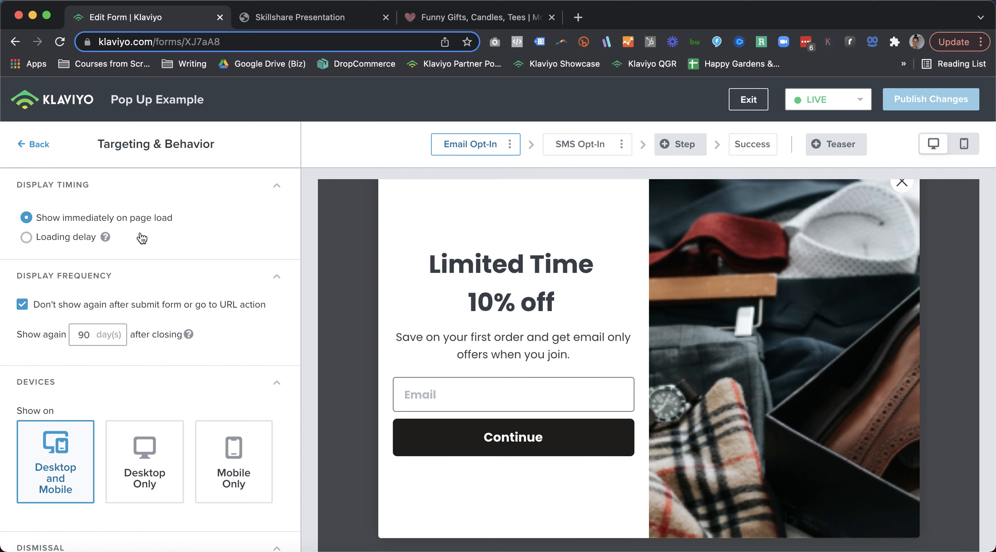
Change the display timing to a loading delay and show the popup 7 seconds after page load
{"action": "left_click", "coordinate": [26, 238]}
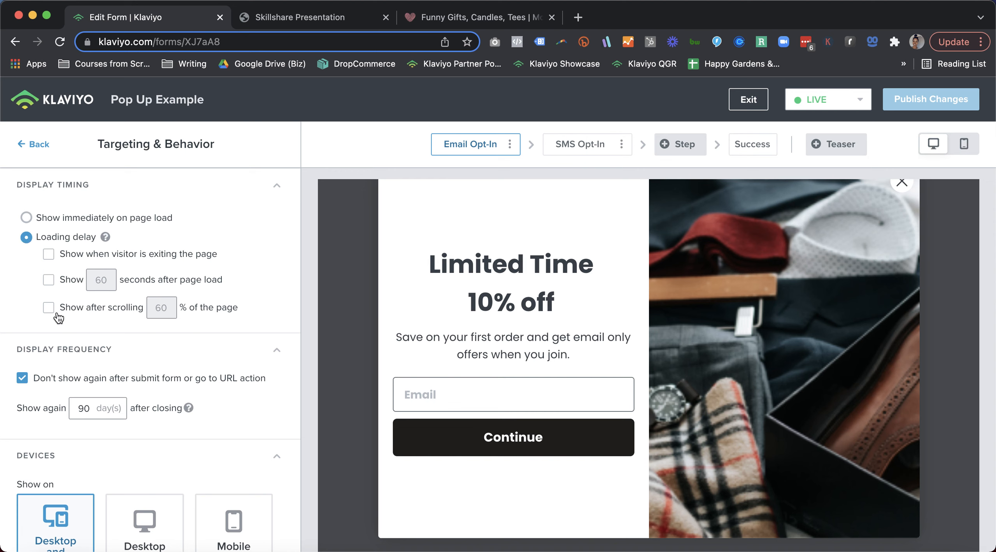
{"action": "left_click", "coordinate": [49, 280]}
{"action": "left_click_drag", "start_coordinate": [109, 280], "coordinate": [82, 280]}
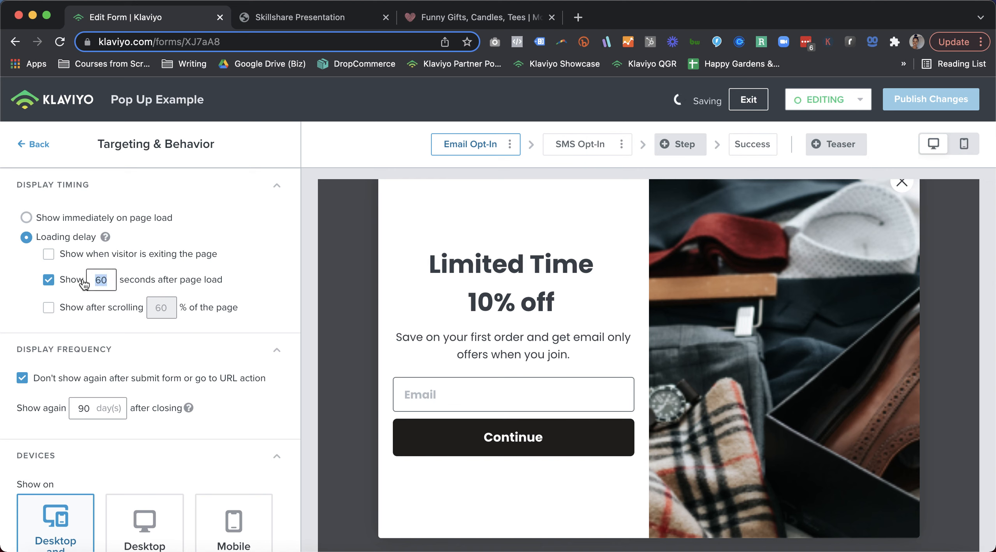
{"action": "left_click", "coordinate": [48, 280]}
{"action": "double_click", "coordinate": [107, 281]}
{"action": "type", "text": "17"}
{"action": "key", "text": "BackSpace"}
{"action": "key", "text": "BackSpace"}
{"action": "type", "text": "7"}
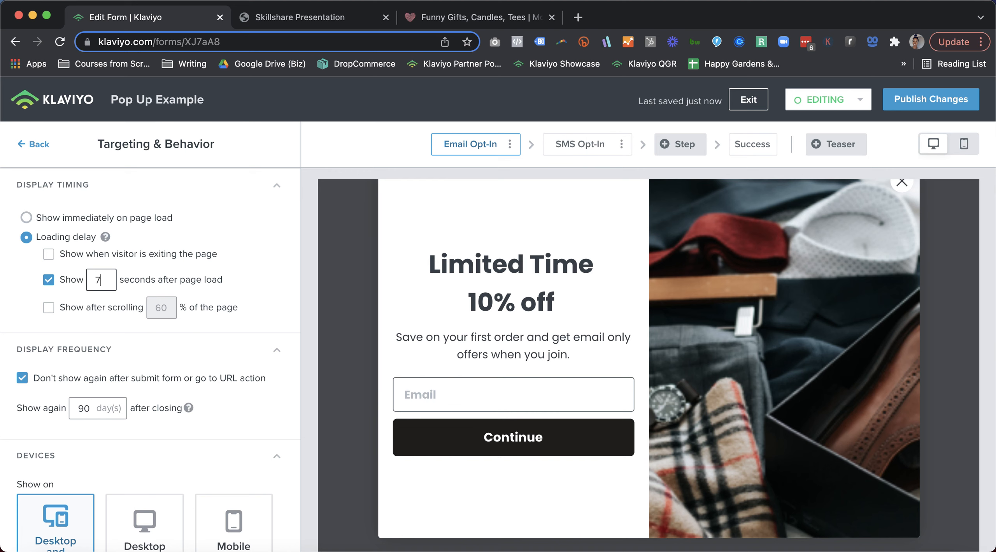
Turn off the seconds-after-load condition and show the popup when the visitor is exiting the page
{"action": "left_click", "coordinate": [50, 282]}
{"action": "left_click", "coordinate": [50, 257]}
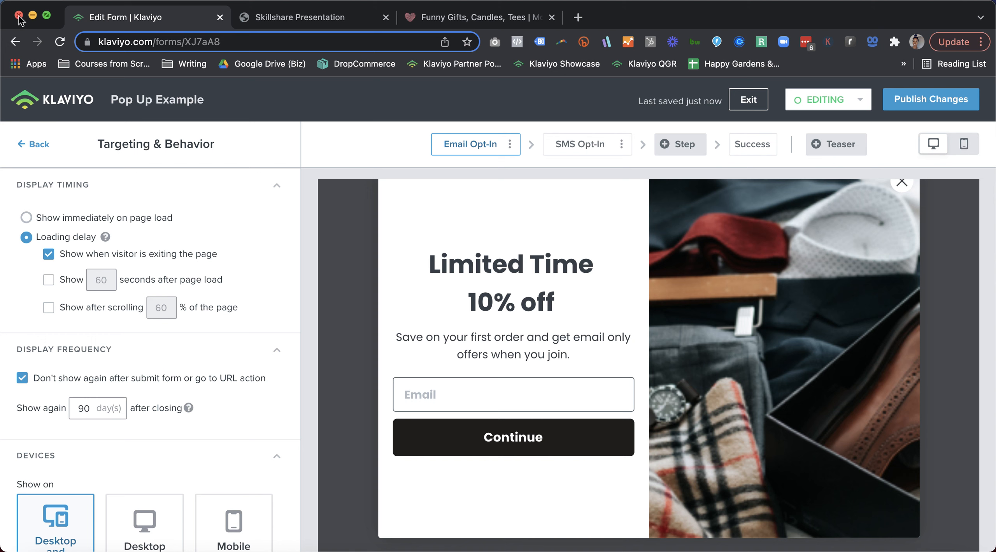
{"action": "mouse_move", "coordinate": [101, 239]}
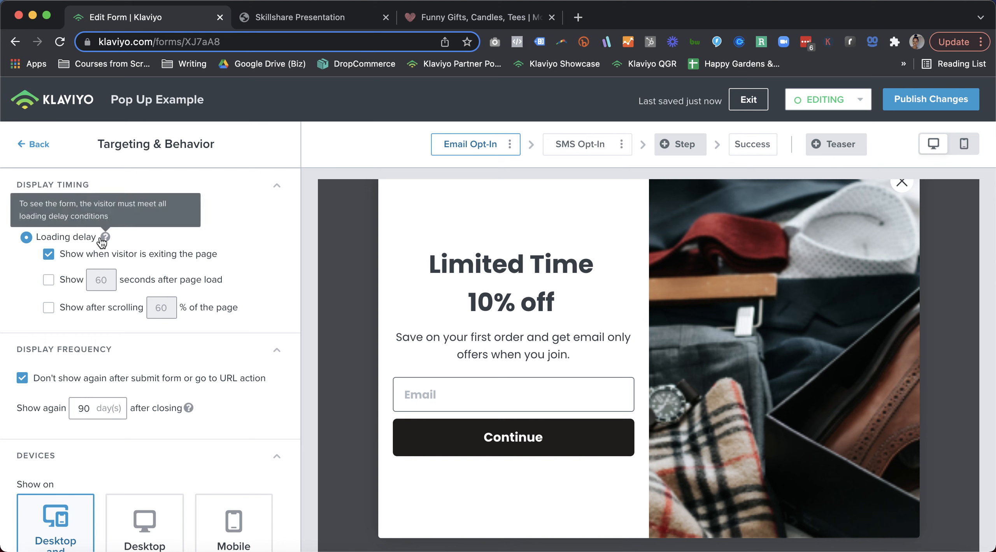
Enable the condition that shows the popup after scrolling 60% of the page
{"action": "left_click", "coordinate": [49, 310]}
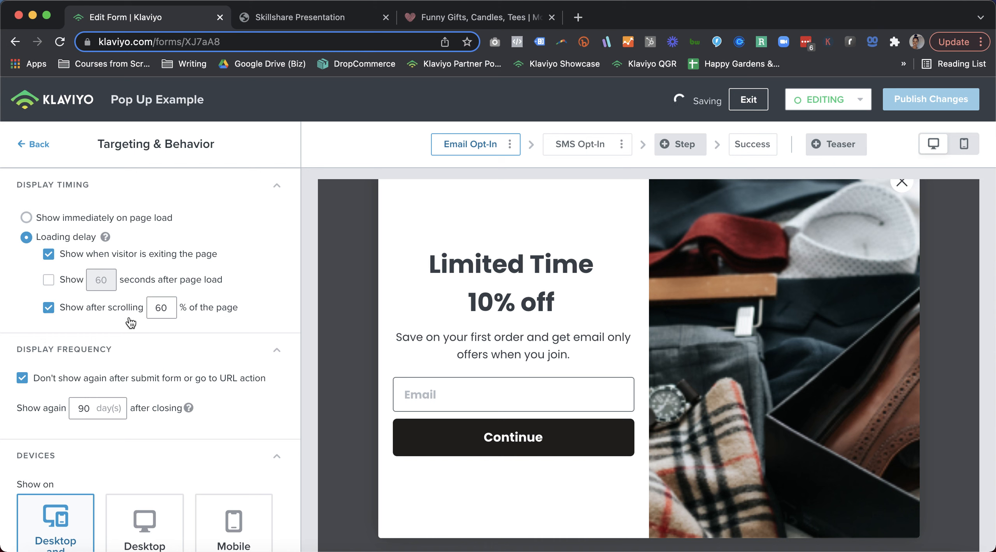
{"action": "left_click", "coordinate": [169, 304]}
{"action": "left_click_drag", "start_coordinate": [169, 303], "coordinate": [140, 311]}
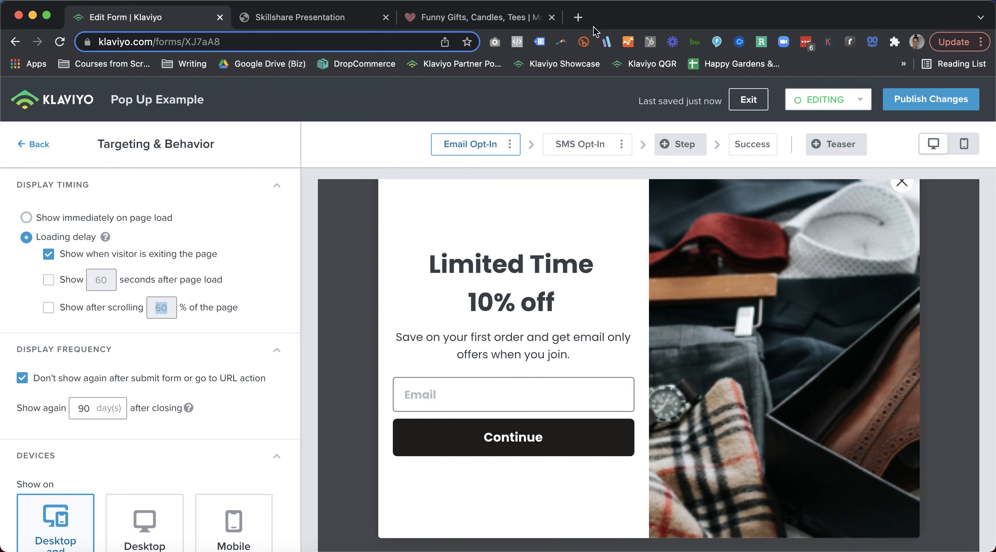
Switch to the mokajune.com homepage, examine how far down visitors scroll, and return to the Klaviyo form editor
{"action": "left_click", "coordinate": [513, 15]}
{"action": "scroll", "coordinate": [563, 266], "scroll_direction": "up", "scroll_amount": 20}
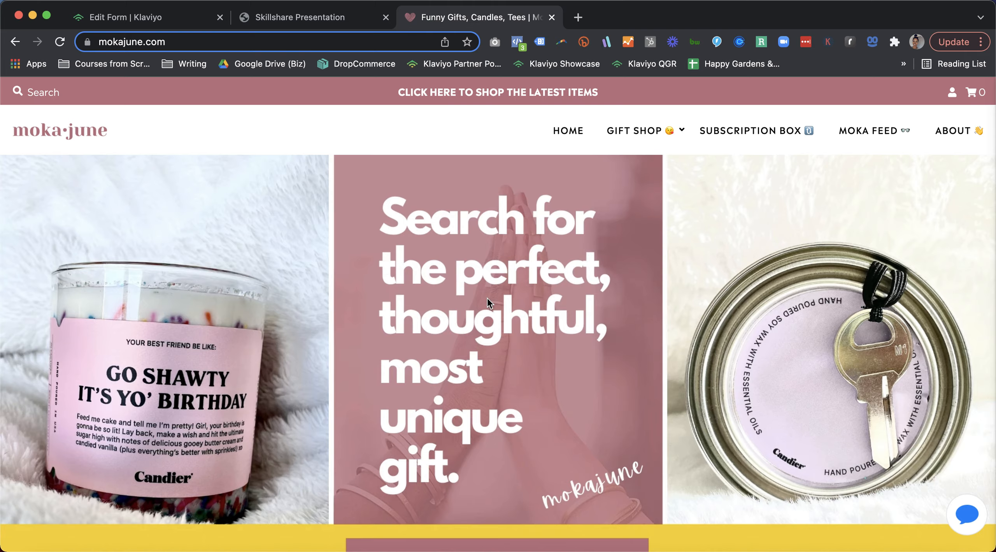
{"action": "scroll", "coordinate": [488, 297], "scroll_direction": "down", "scroll_amount": 10}
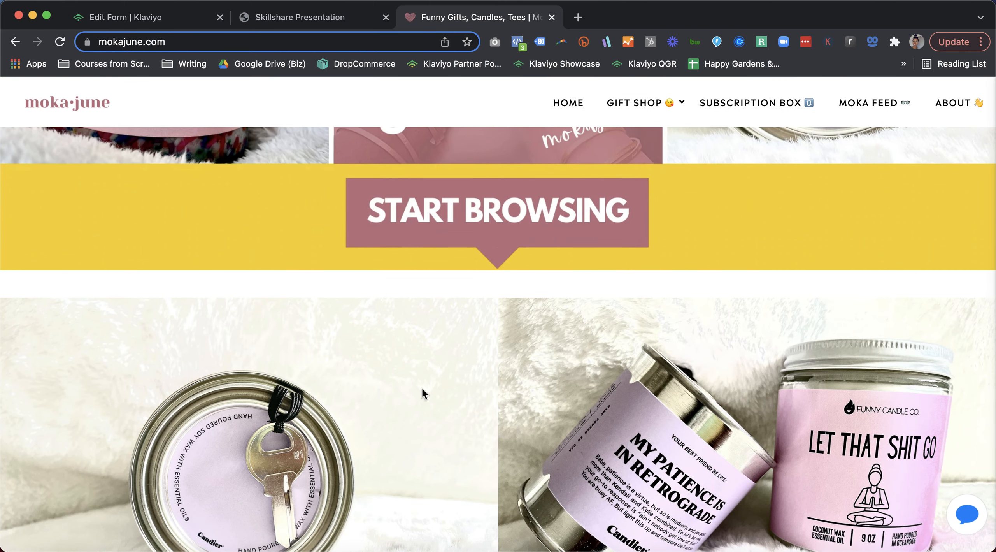
{"action": "scroll", "coordinate": [422, 389], "scroll_direction": "down", "scroll_amount": 5}
{"action": "left_click", "coordinate": [126, 17]}
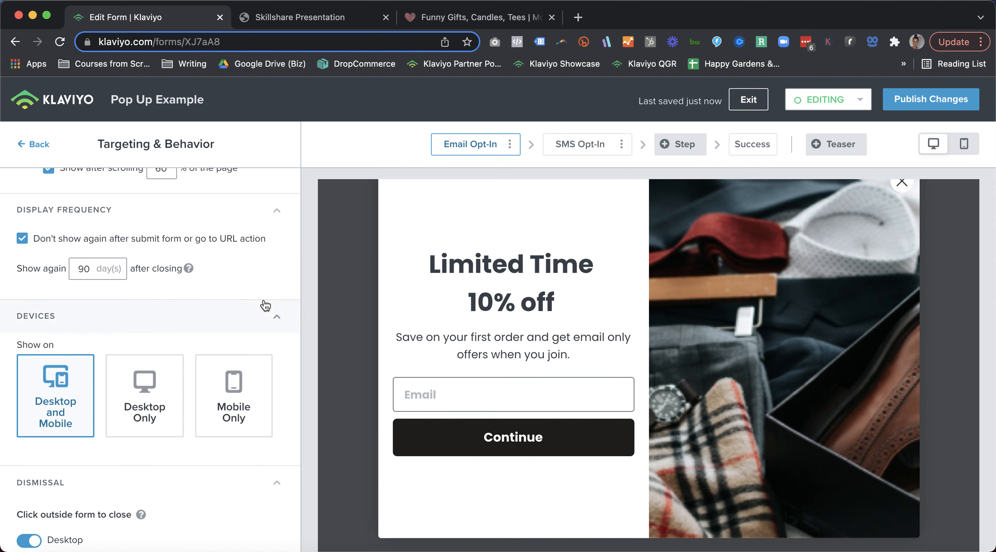
Open the display frequency's number of days before showing again after closing for editing
{"action": "scroll", "coordinate": [263, 305], "scroll_direction": "up", "scroll_amount": 2}
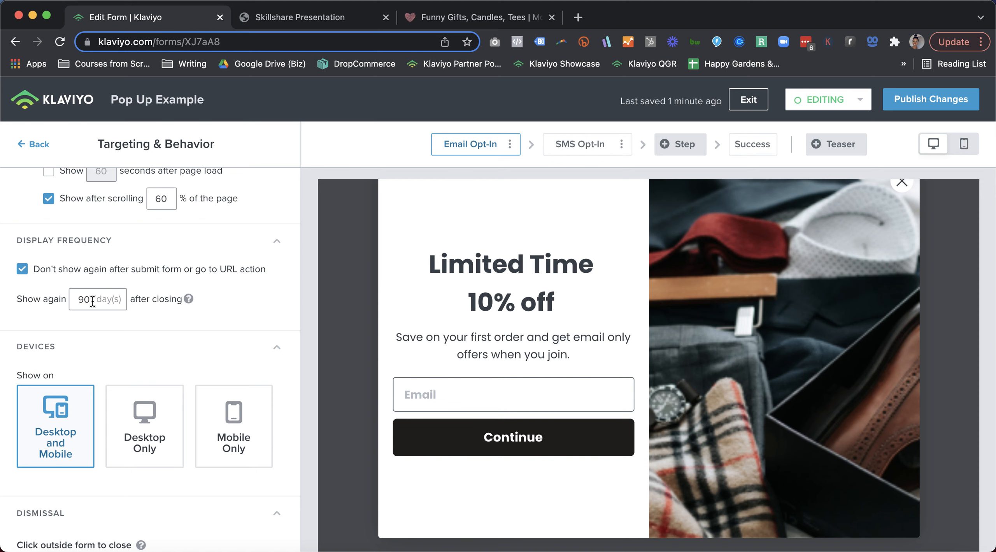
{"action": "left_click_drag", "start_coordinate": [93, 301], "coordinate": [75, 296]}
{"action": "left_click", "coordinate": [87, 302]}
Try the Desktop Only and Mobile Only device options, and set the popup back to Desktop and Mobile
{"action": "scroll", "coordinate": [89, 301], "scroll_direction": "down", "scroll_amount": 1}
{"action": "scroll", "coordinate": [89, 300], "scroll_direction": "down", "scroll_amount": 5}
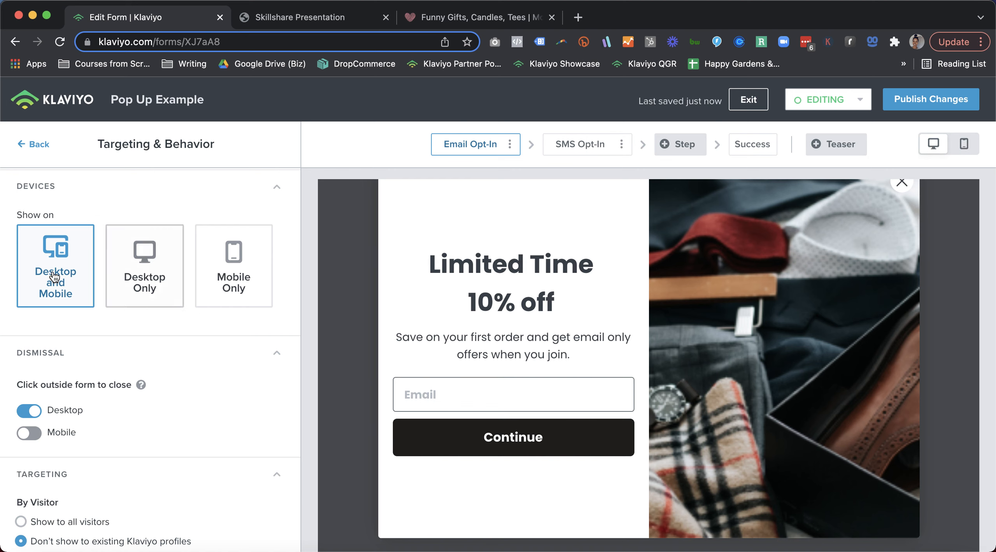
{"action": "left_click", "coordinate": [156, 286]}
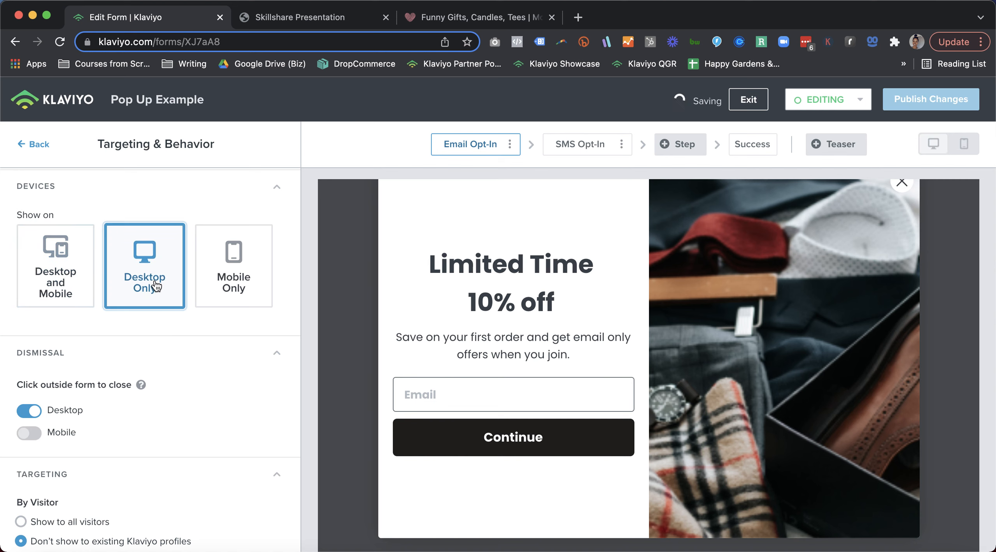
{"action": "left_click", "coordinate": [231, 299]}
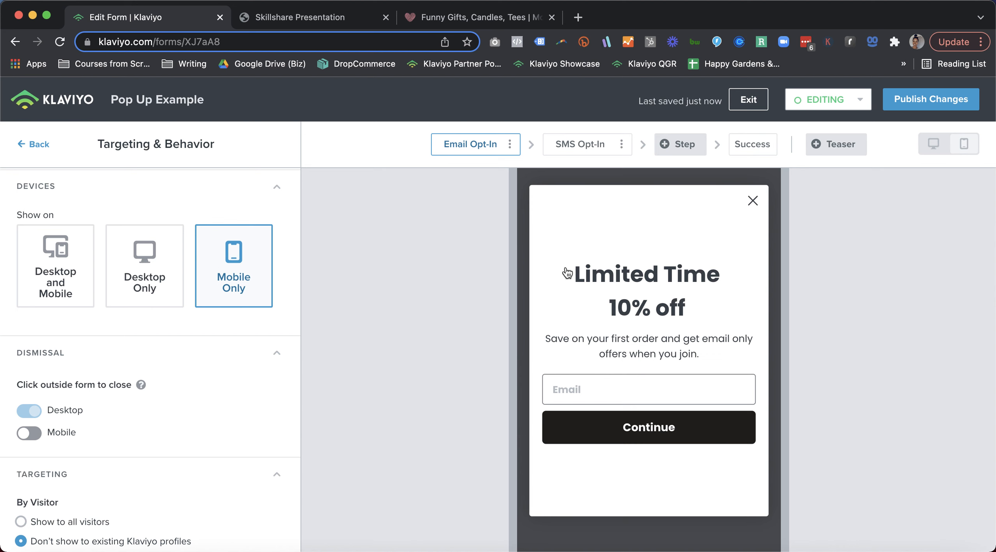
{"action": "left_click", "coordinate": [145, 267]}
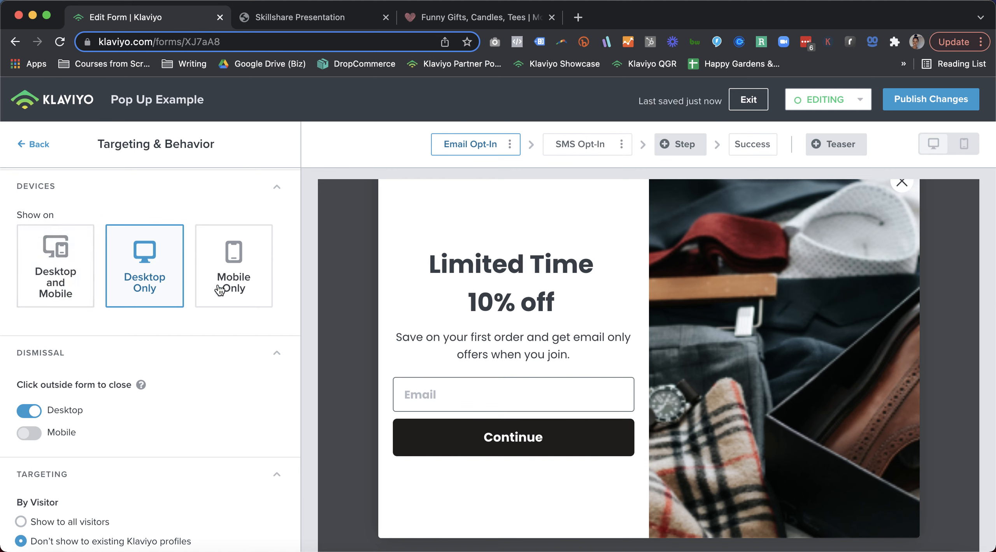
{"action": "left_click", "coordinate": [43, 281]}
Try the mobile click-outside-to-close setting, turn it back off, and compare the popup's mobile and desktop previews
{"action": "scroll", "coordinate": [42, 280], "scroll_direction": "down", "scroll_amount": 5}
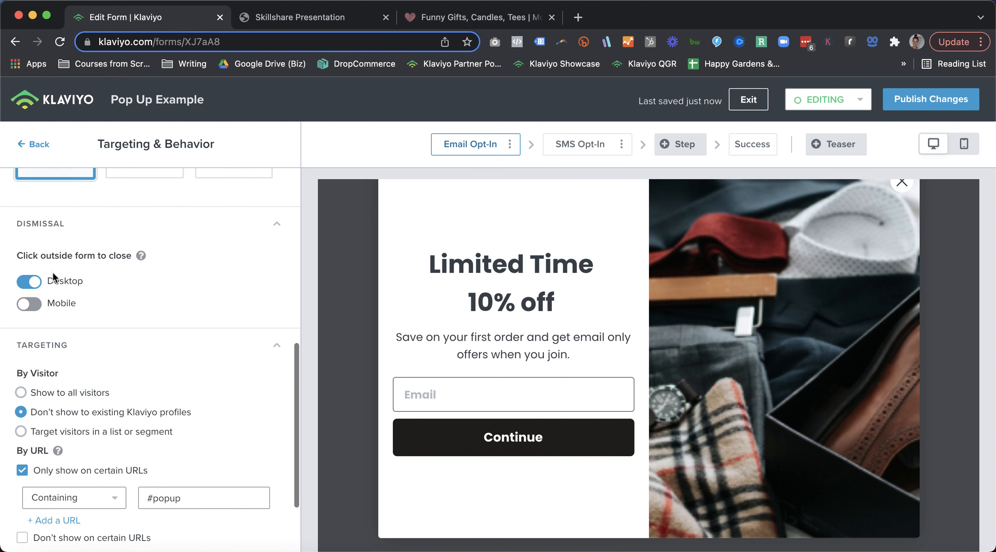
{"action": "scroll", "coordinate": [47, 273], "scroll_direction": "down", "scroll_amount": 3}
{"action": "scroll", "coordinate": [50, 262], "scroll_direction": "up", "scroll_amount": 2}
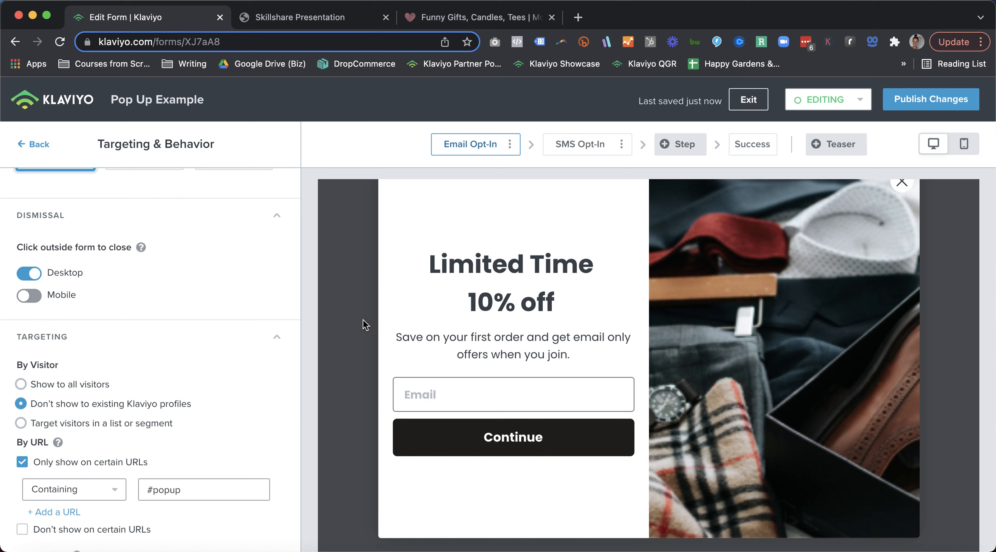
{"action": "mouse_move", "coordinate": [374, 255]}
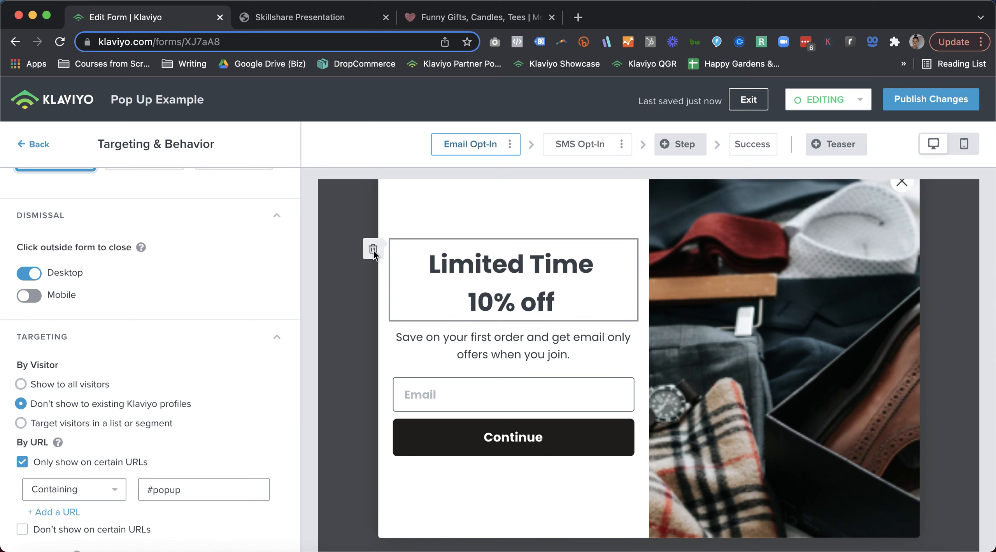
{"action": "scroll", "coordinate": [373, 255], "scroll_direction": "up", "scroll_amount": 1}
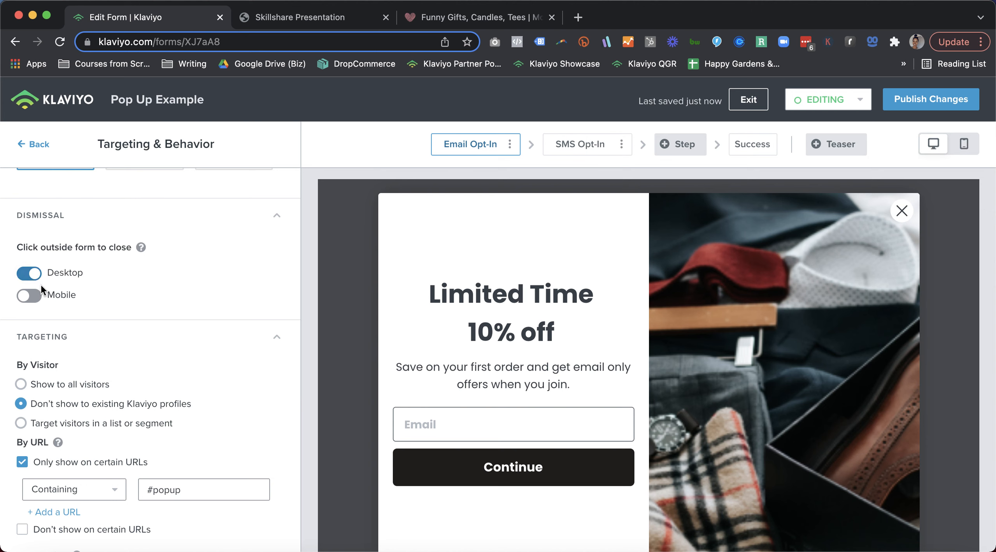
{"action": "left_click", "coordinate": [39, 300]}
{"action": "left_click", "coordinate": [38, 302]}
{"action": "left_click", "coordinate": [965, 145]}
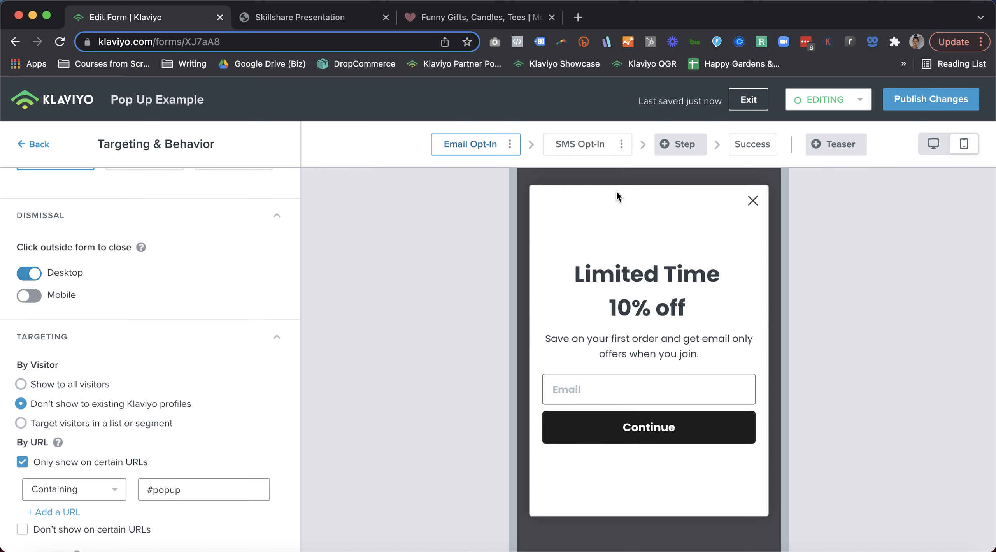
{"action": "left_click", "coordinate": [933, 144]}
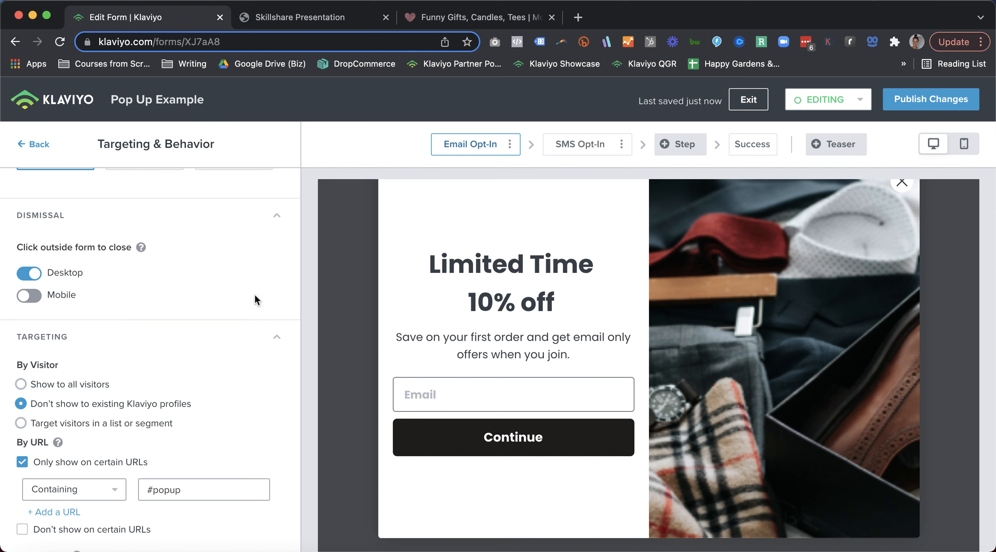
Set visitor targeting to a list or segment and exclude visitors in the Master List from seeing the popup
{"action": "scroll", "coordinate": [148, 385], "scroll_direction": "down", "scroll_amount": 3}
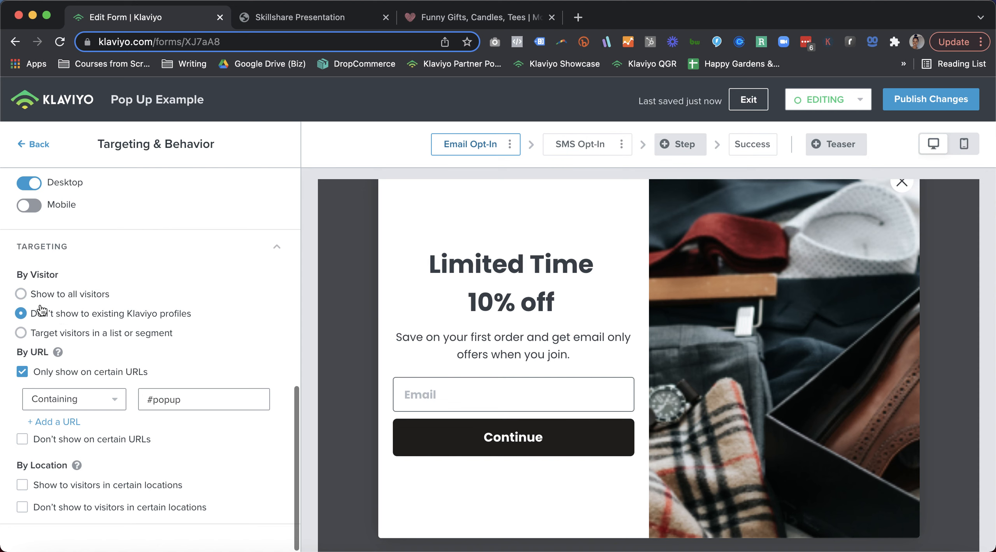
{"action": "left_click", "coordinate": [21, 294]}
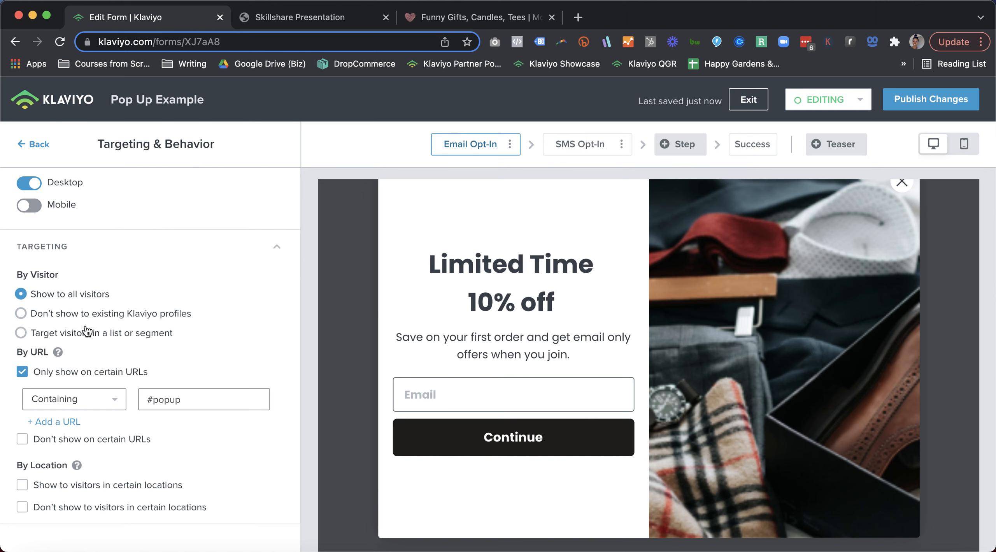
{"action": "left_click", "coordinate": [21, 313]}
{"action": "left_click", "coordinate": [21, 332]}
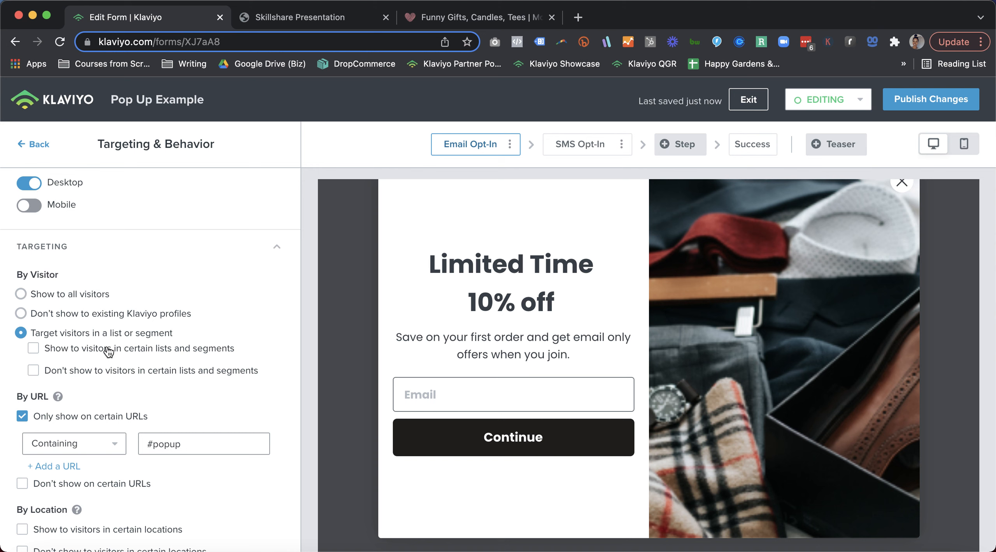
{"action": "left_click", "coordinate": [34, 370]}
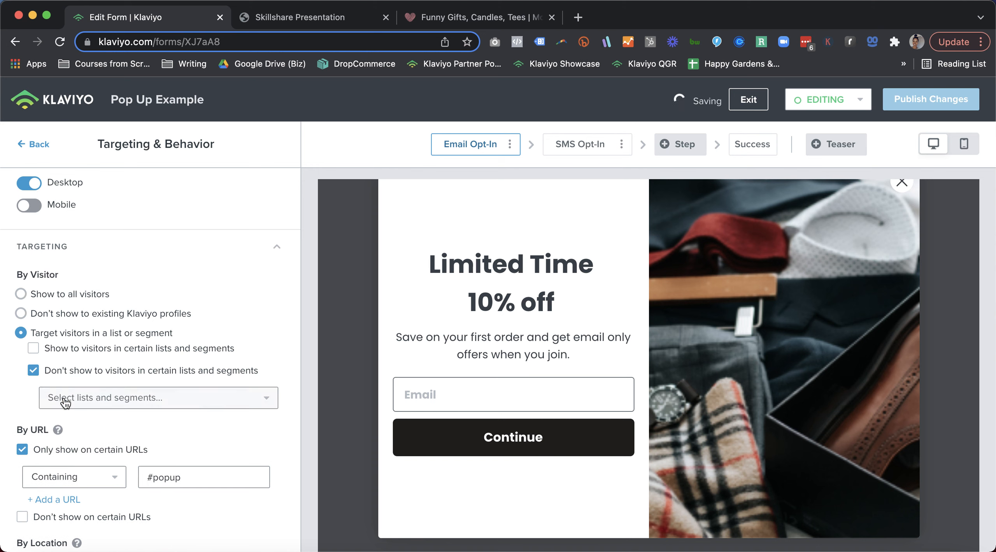
{"action": "left_click", "coordinate": [65, 402]}
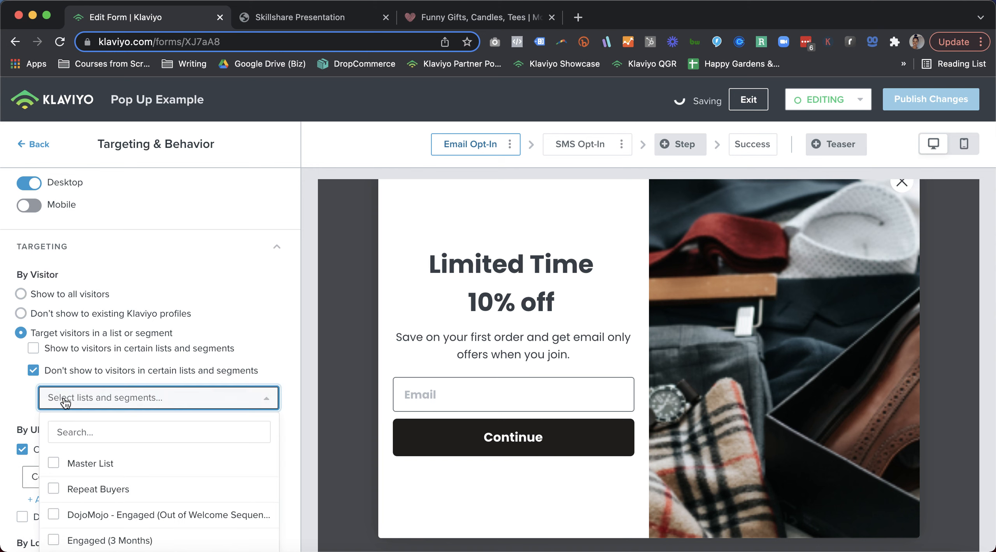
{"action": "left_click", "coordinate": [56, 467]}
{"action": "left_click", "coordinate": [21, 403]}
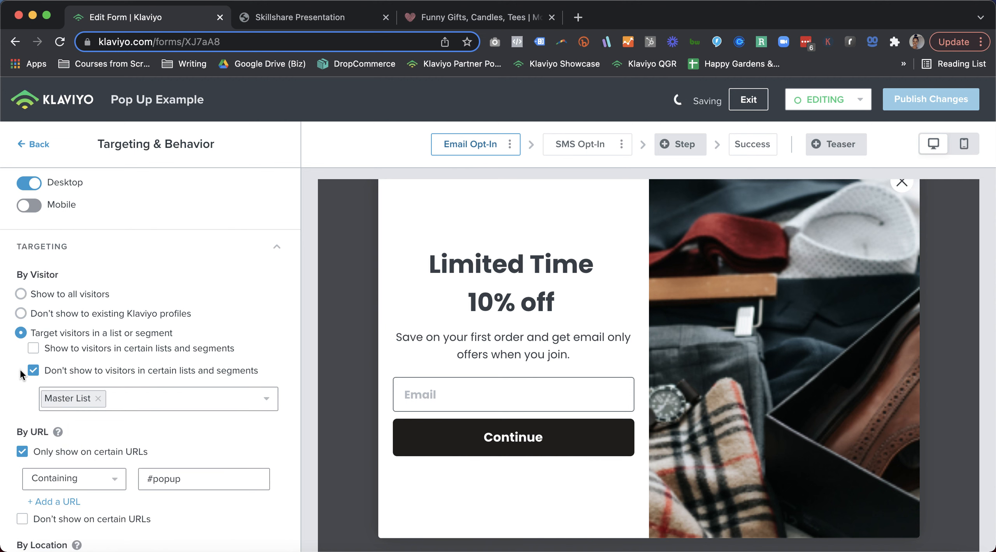
Turn on the URL exclusion and keep the popup from showing on URLs containing /cart
{"action": "scroll", "coordinate": [19, 352], "scroll_direction": "down", "scroll_amount": 5}
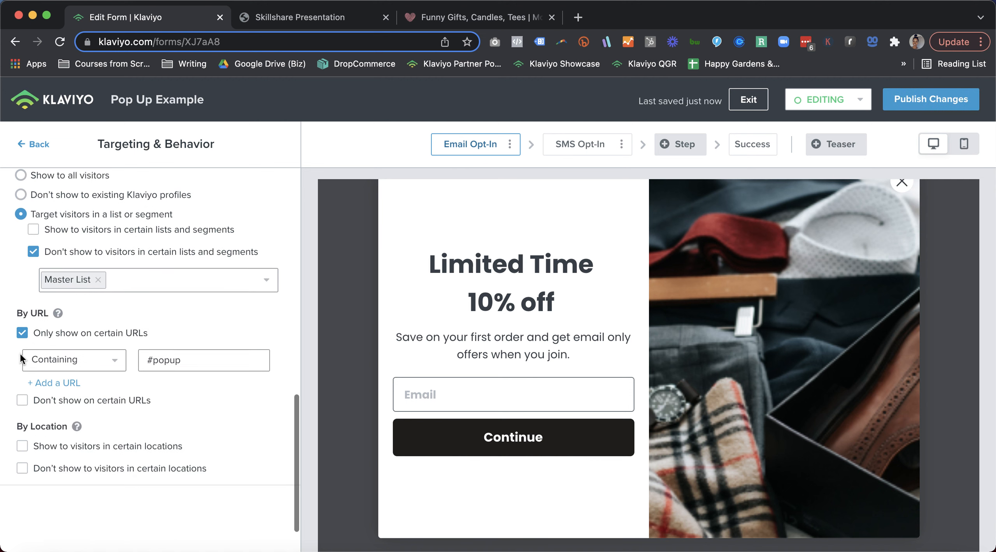
{"action": "scroll", "coordinate": [24, 351], "scroll_direction": "down", "scroll_amount": 1}
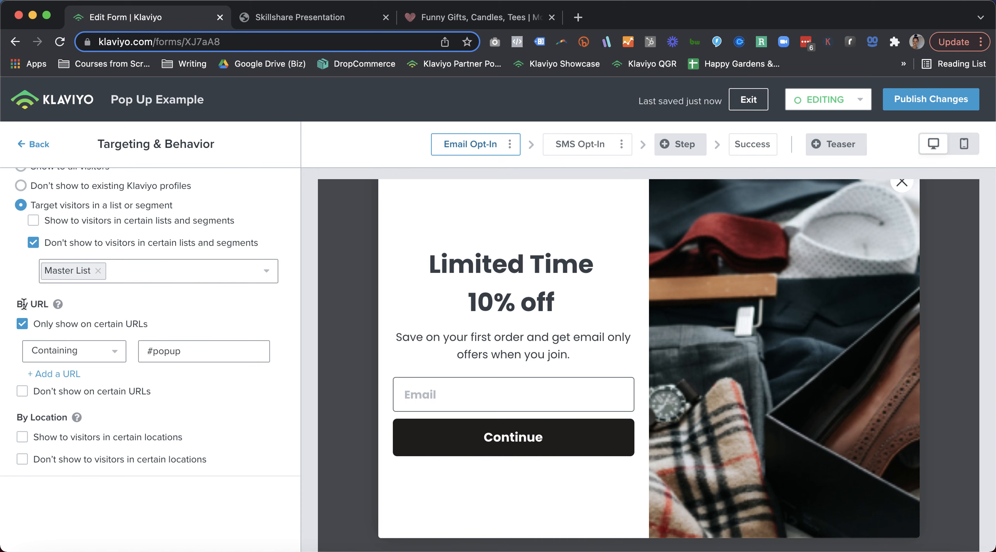
{"action": "scroll", "coordinate": [23, 304], "scroll_direction": "down", "scroll_amount": 2}
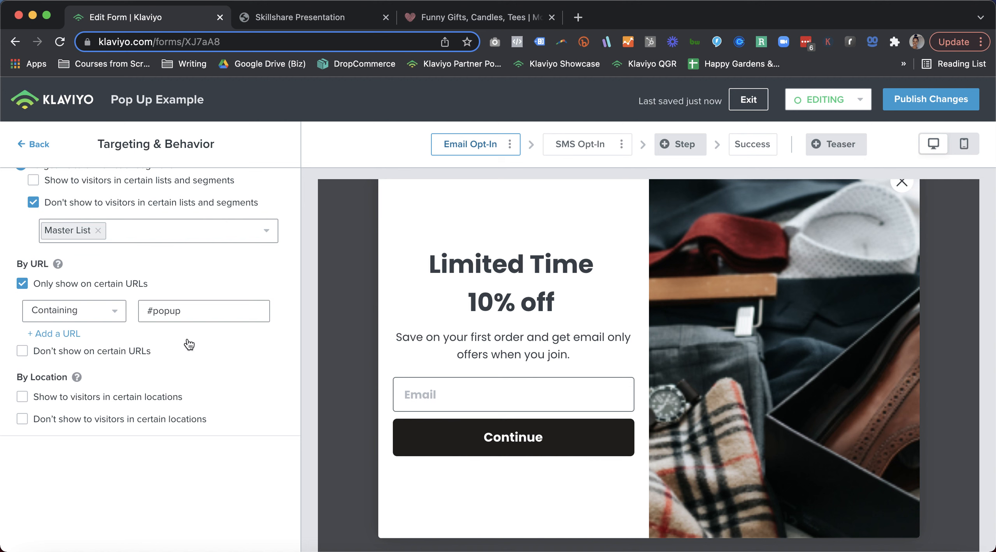
{"action": "left_click", "coordinate": [23, 352]}
{"action": "left_click", "coordinate": [177, 463]}
{"action": "type", "text": "/cart"}
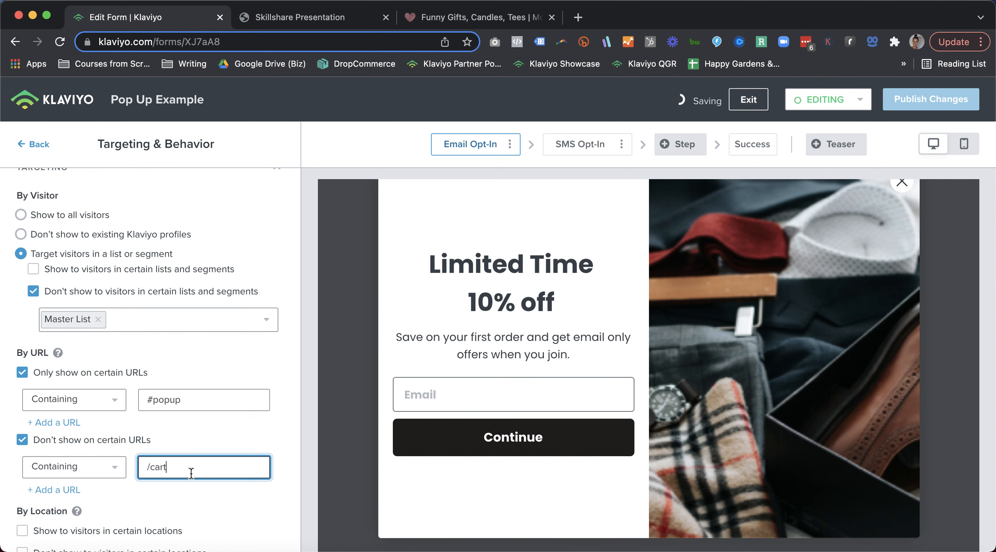
Add a second excluded URL rule for pages containing /checkout
{"action": "scroll", "coordinate": [96, 422], "scroll_direction": "down", "scroll_amount": 3}
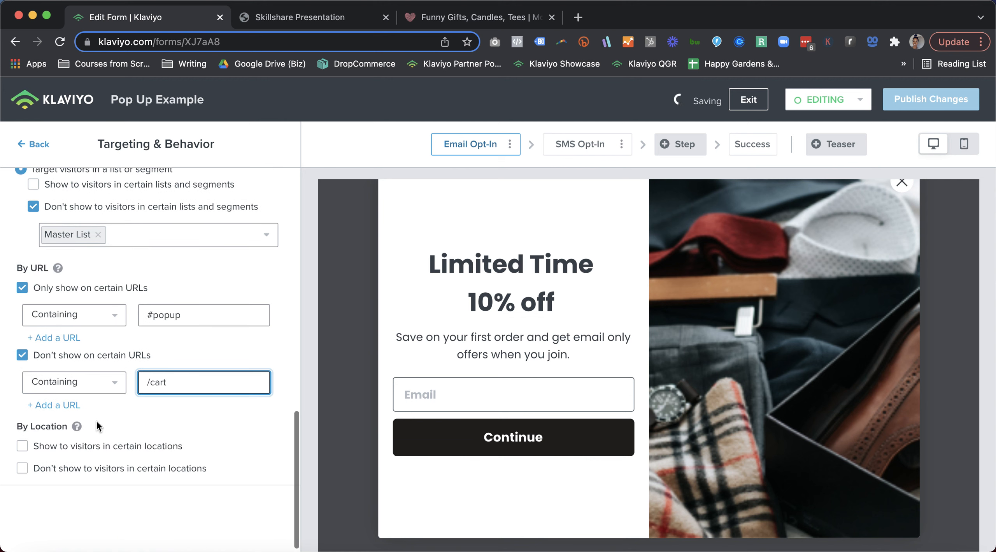
{"action": "left_click", "coordinate": [55, 405]}
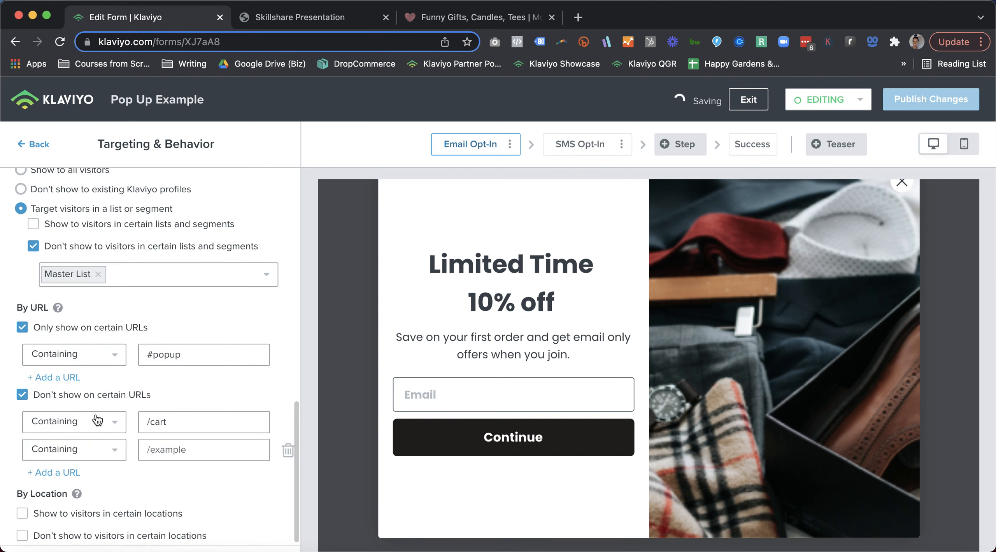
{"action": "left_click", "coordinate": [160, 459]}
{"action": "type", "text": "/checkout"}
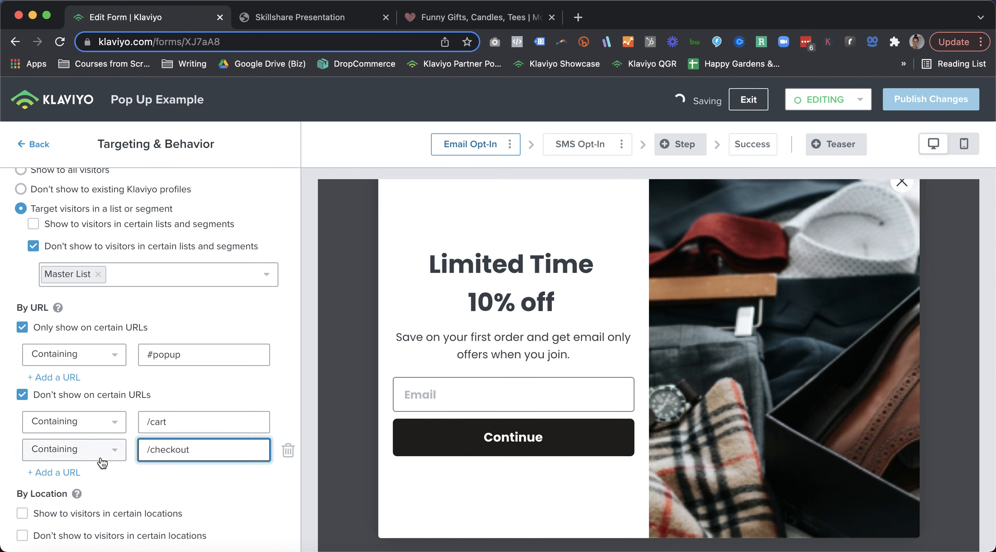
{"action": "scroll", "coordinate": [97, 460], "scroll_direction": "down", "scroll_amount": 2}
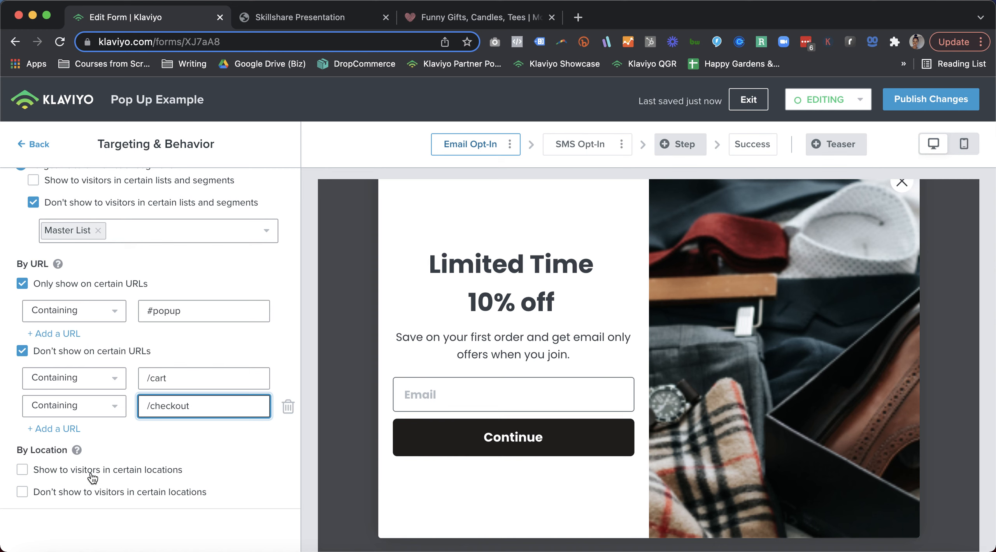
{"action": "left_click", "coordinate": [22, 470]}
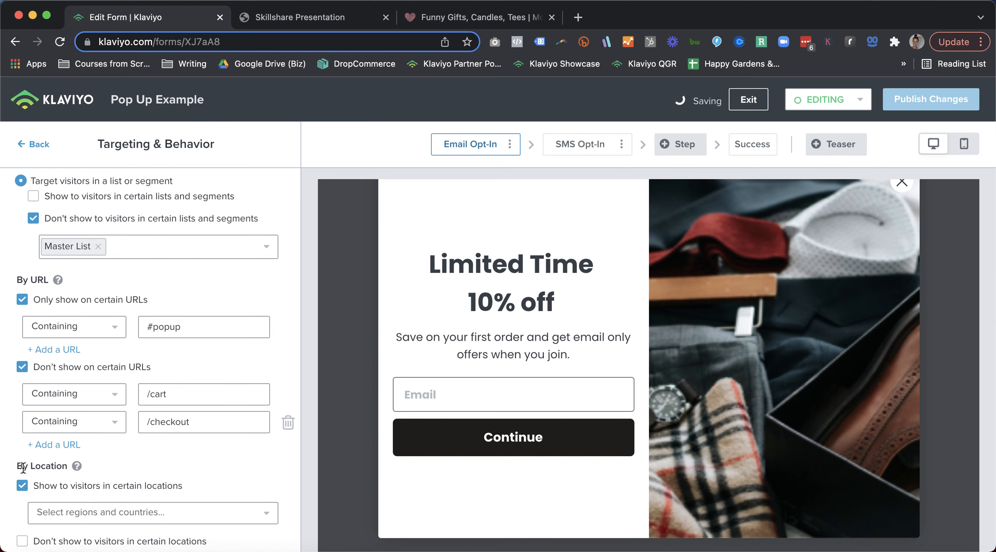
{"action": "scroll", "coordinate": [92, 467], "scroll_direction": "down", "scroll_amount": 3}
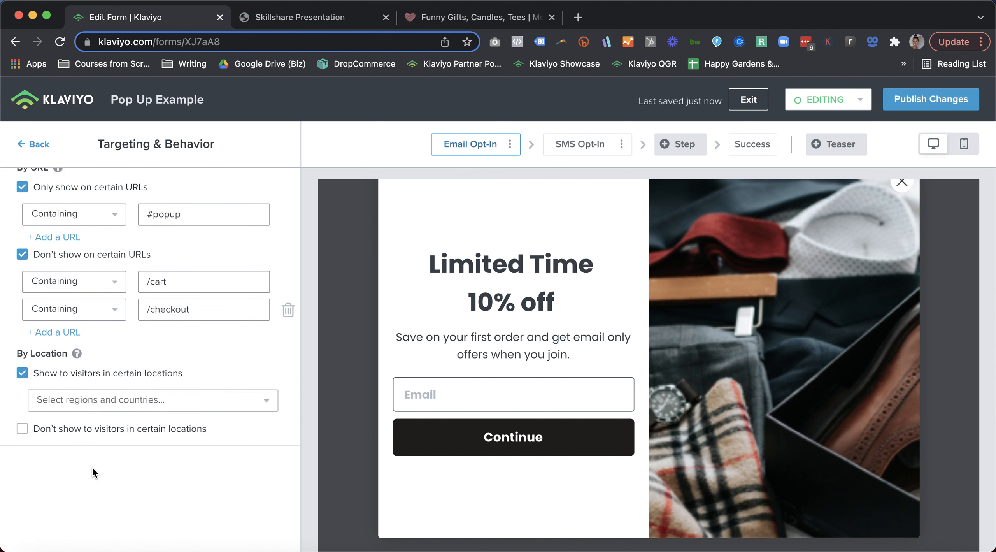
{"action": "left_click", "coordinate": [90, 406]}
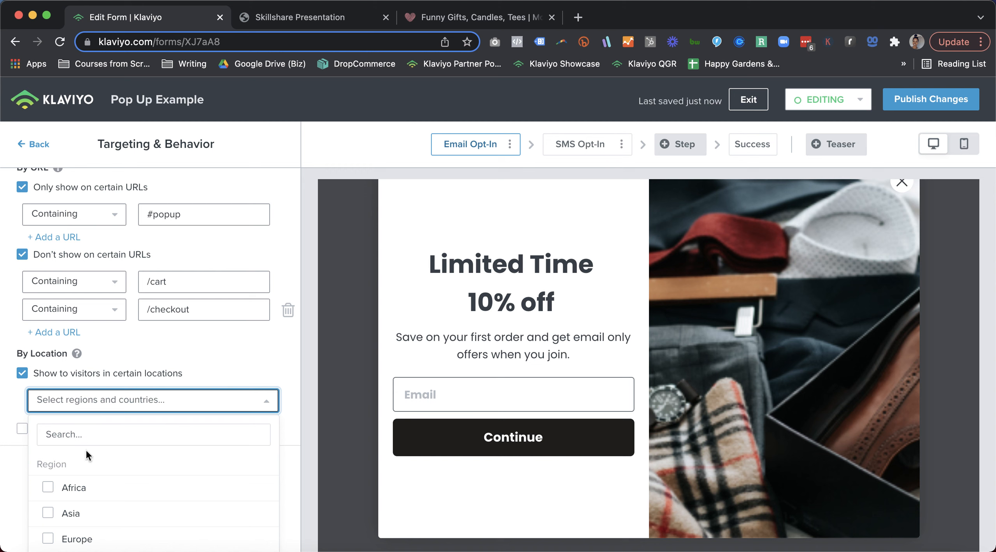
{"action": "left_click", "coordinate": [84, 443]}
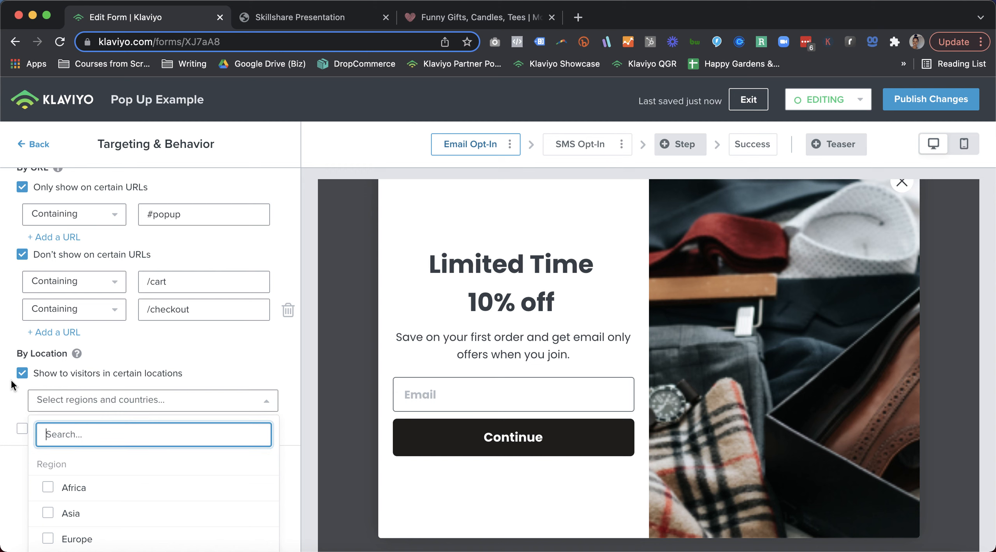
{"action": "left_click", "coordinate": [19, 410]}
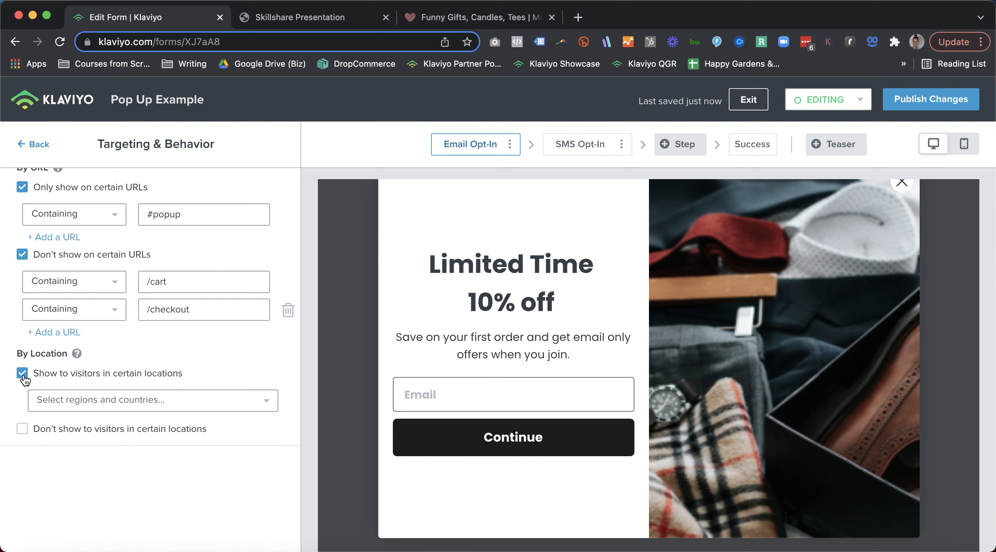
{"action": "left_click", "coordinate": [23, 373]}
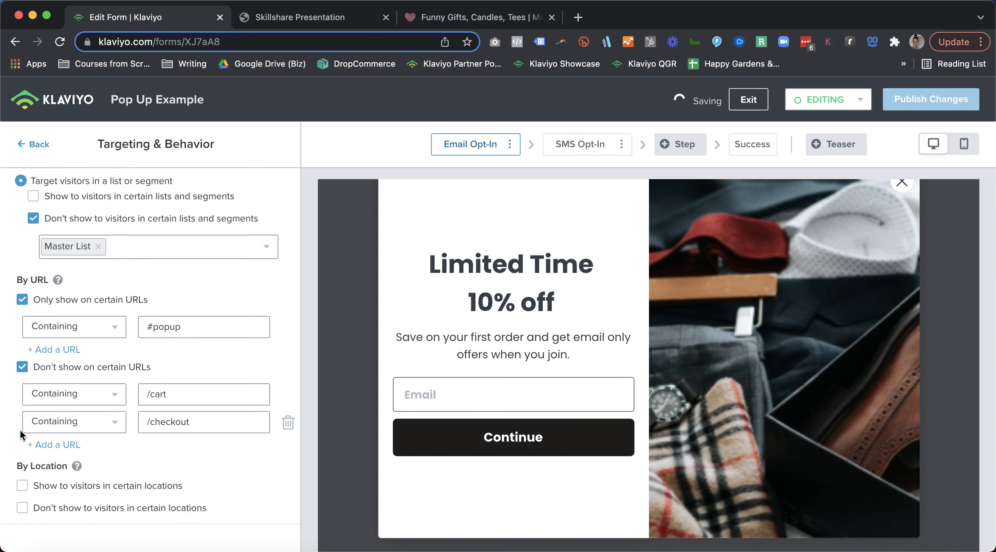
Turn on the location exclusion and hide the popup from visitors in Europe and the European Union
{"action": "left_click", "coordinate": [23, 513]}
{"action": "left_click", "coordinate": [44, 500]}
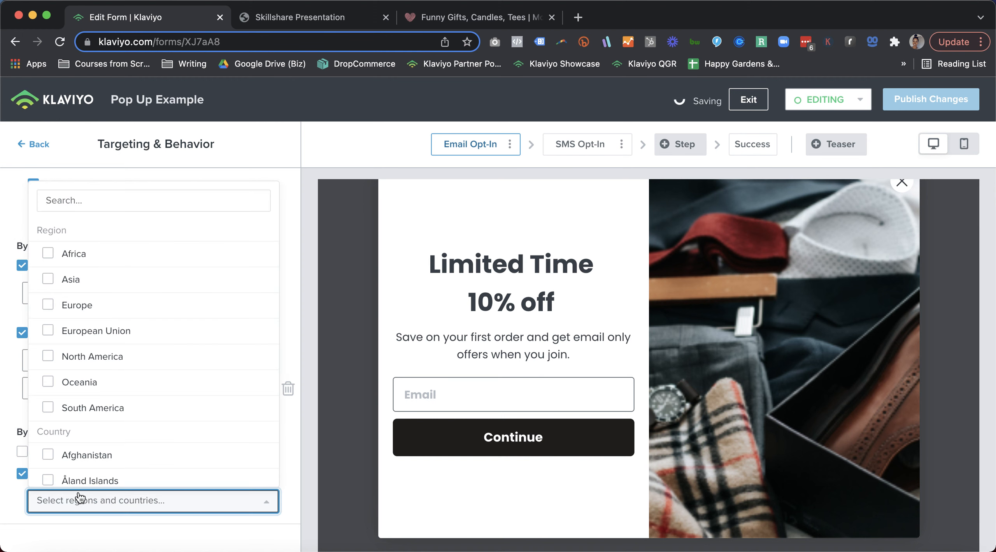
{"action": "left_click", "coordinate": [48, 303]}
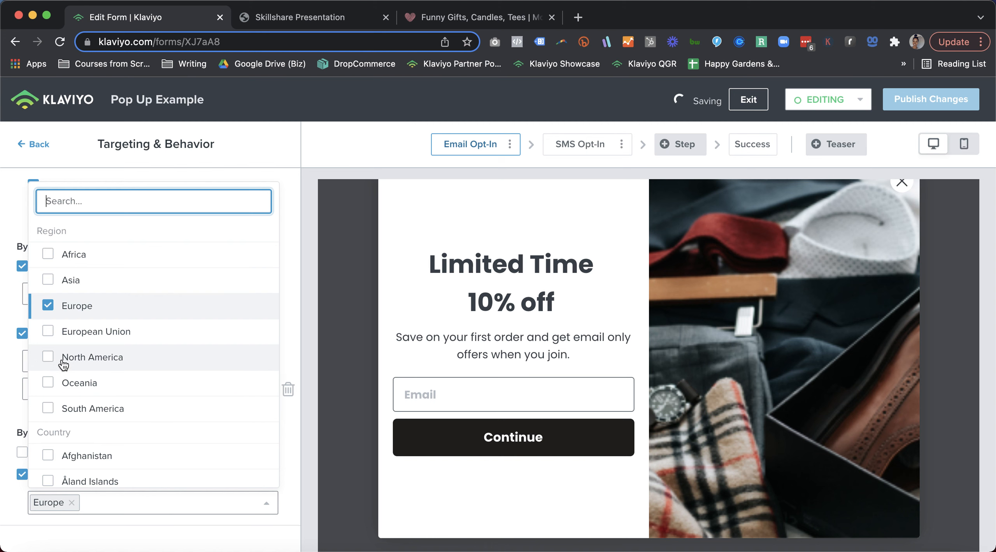
{"action": "left_click", "coordinate": [48, 331]}
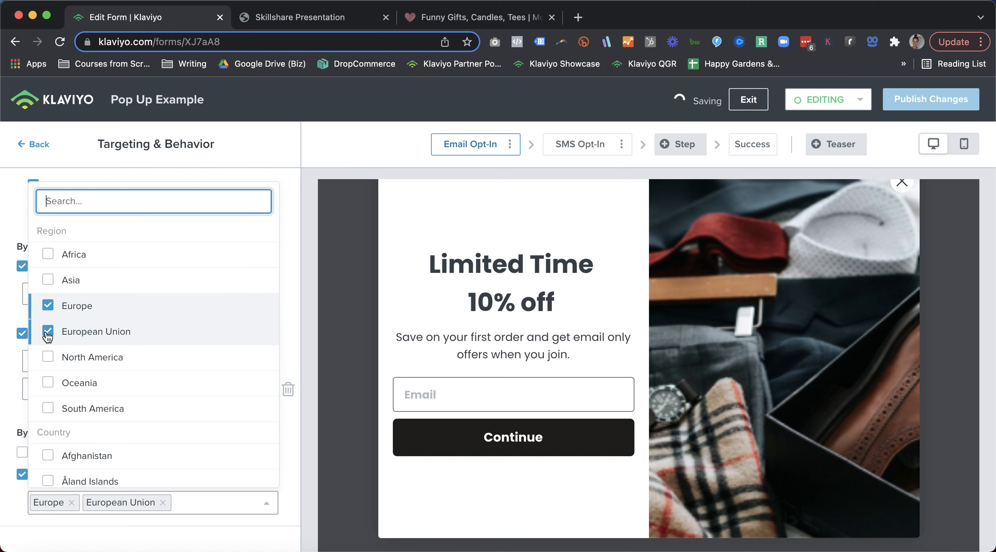
{"action": "left_click", "coordinate": [7, 443]}
Turn on showing the popup to visitors in certain locations and choose North America
{"action": "left_click", "coordinate": [38, 452]}
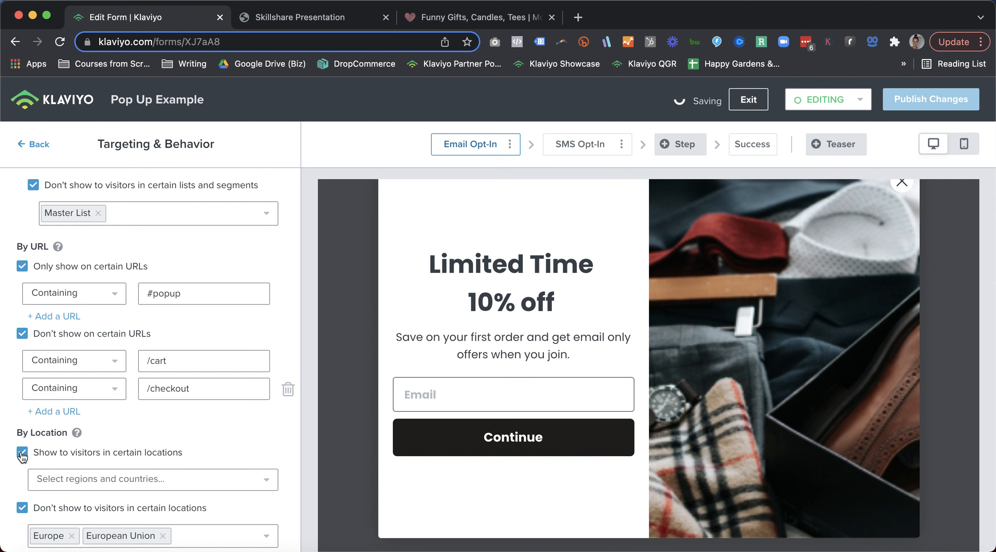
{"action": "left_click", "coordinate": [69, 487]}
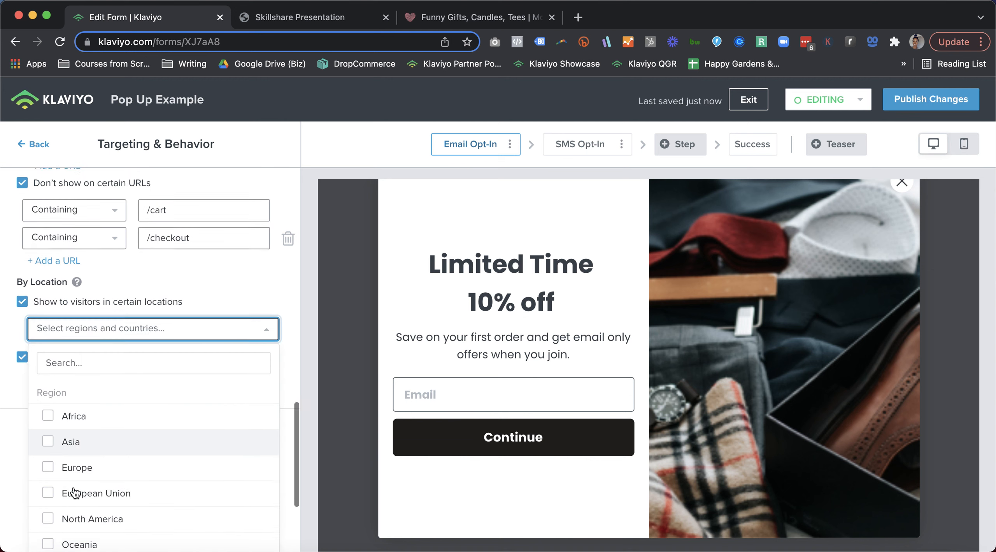
{"action": "left_click", "coordinate": [50, 514]}
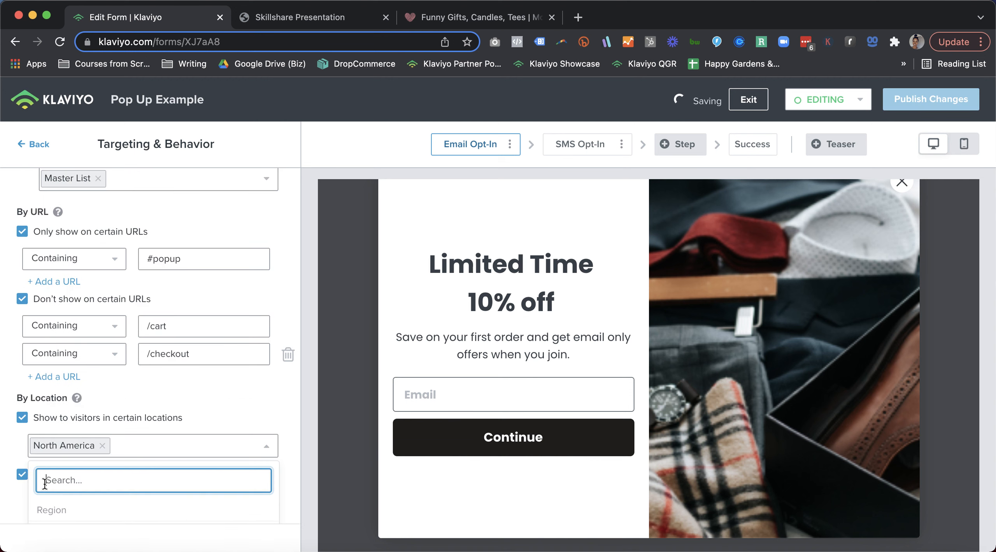
{"action": "left_click", "coordinate": [11, 436]}
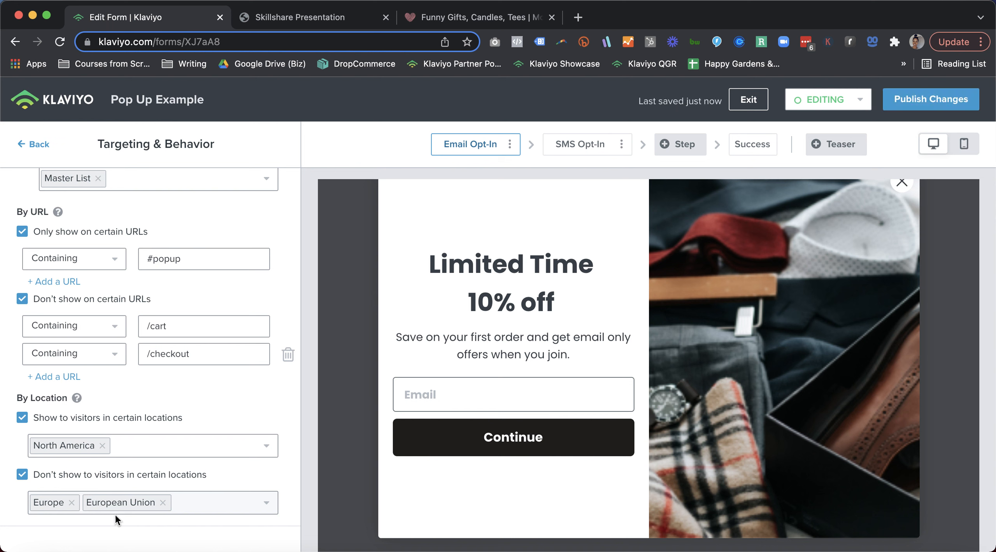